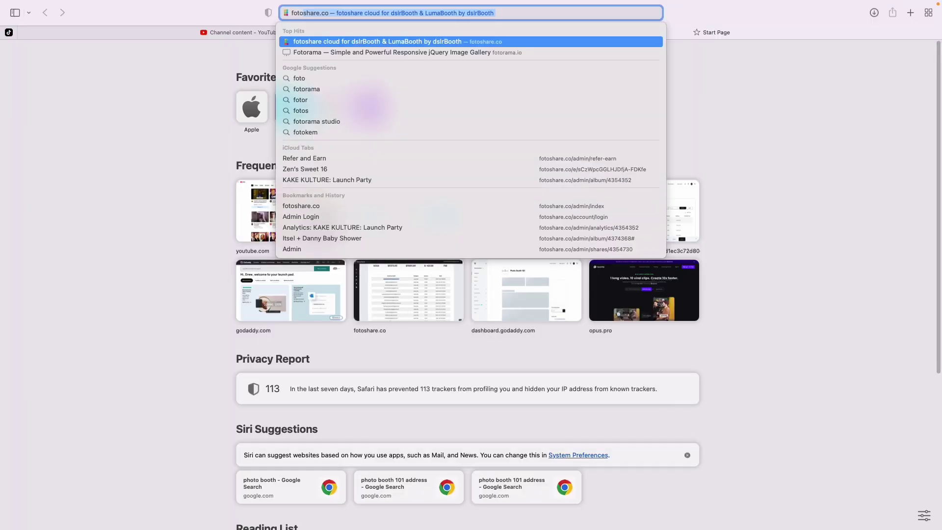
# Step: Load fotoshare.co in Safari and sign in to the admin account with saved credentials
pyautogui.write('sh')
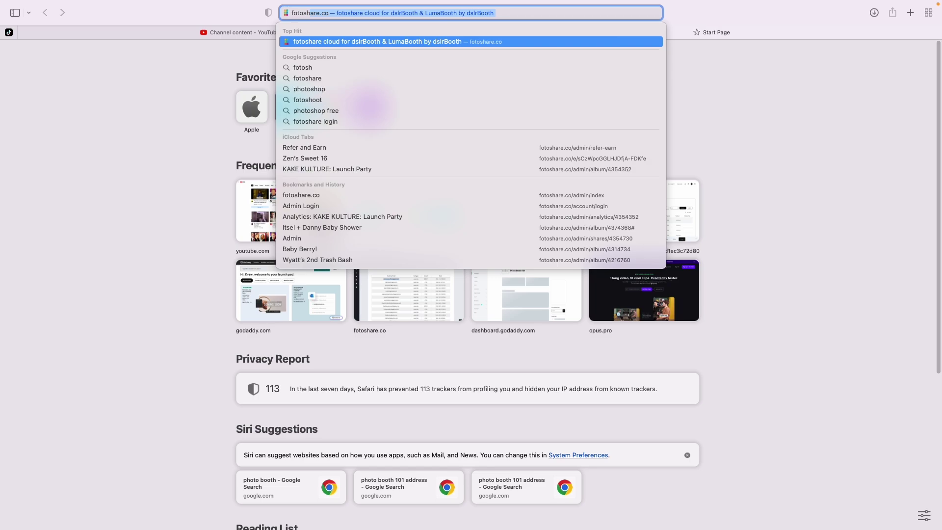
pyautogui.write('are.co')
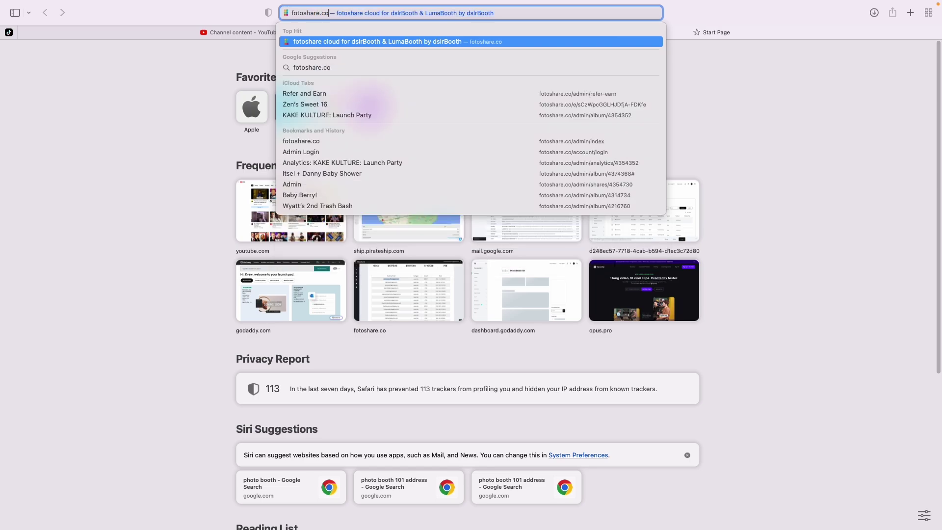
pyautogui.press('Return')
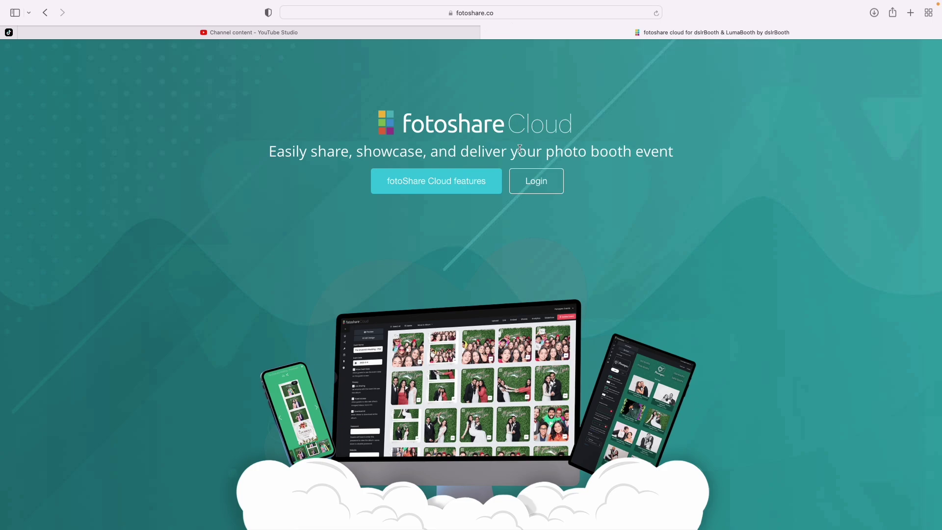
pyautogui.click(526, 187)
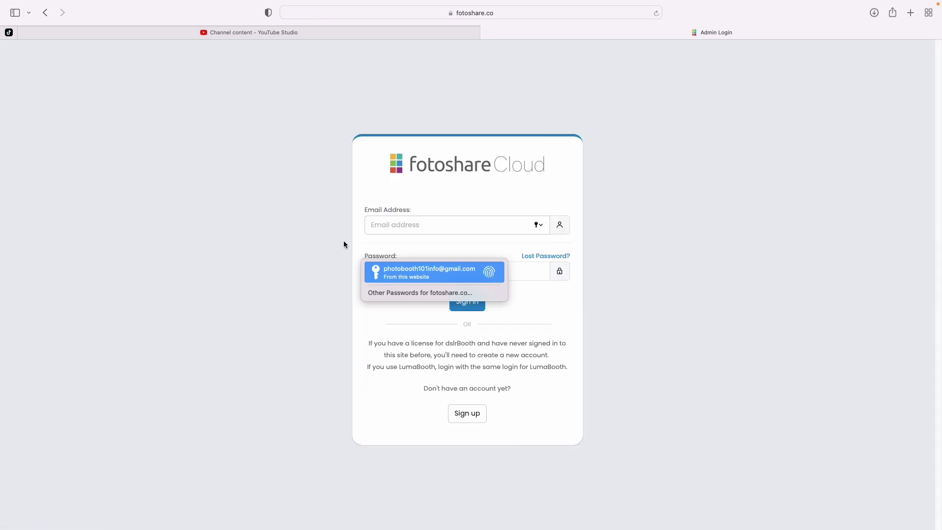
pyautogui.press('Return')
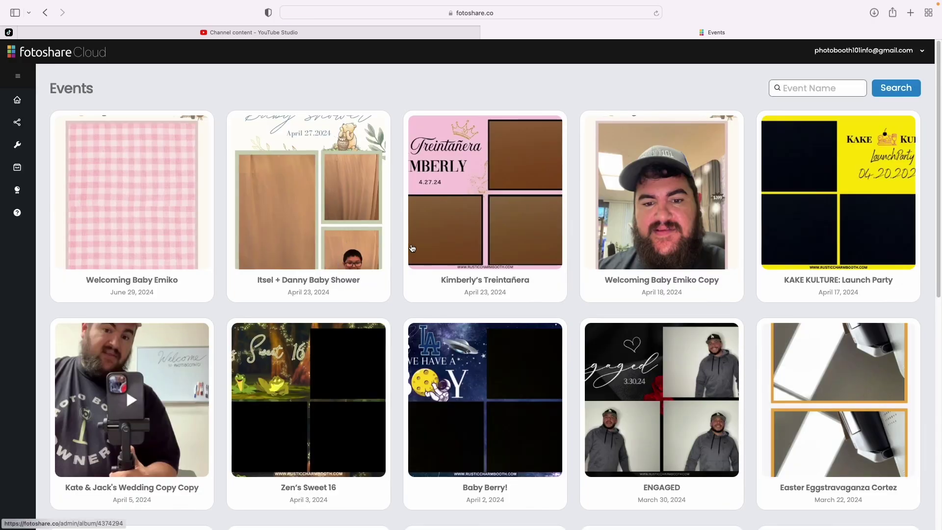
# Step: Browse the Events grid and open the KAKE KULTURE: Launch Party event
pyautogui.scroll(-6, 473, 239)
pyautogui.scroll(-3, 472, 239)
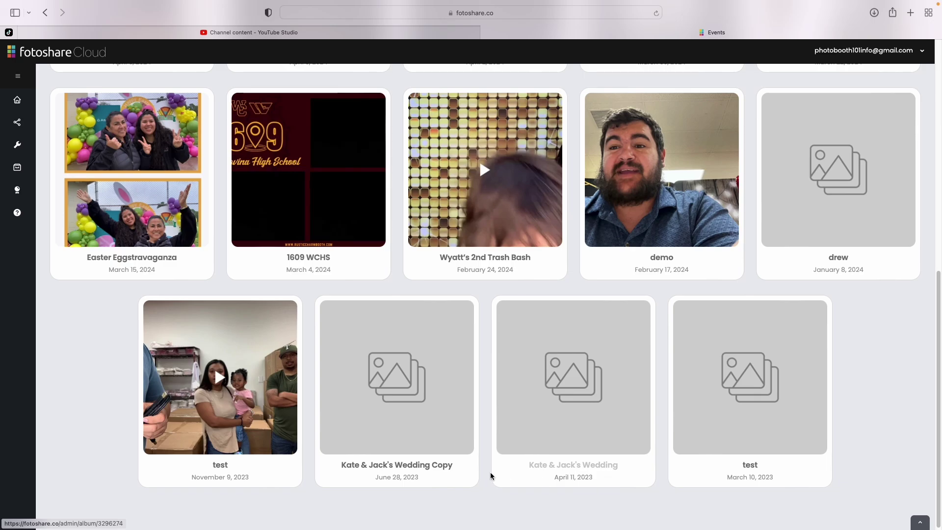
pyautogui.scroll(15, 342, 314)
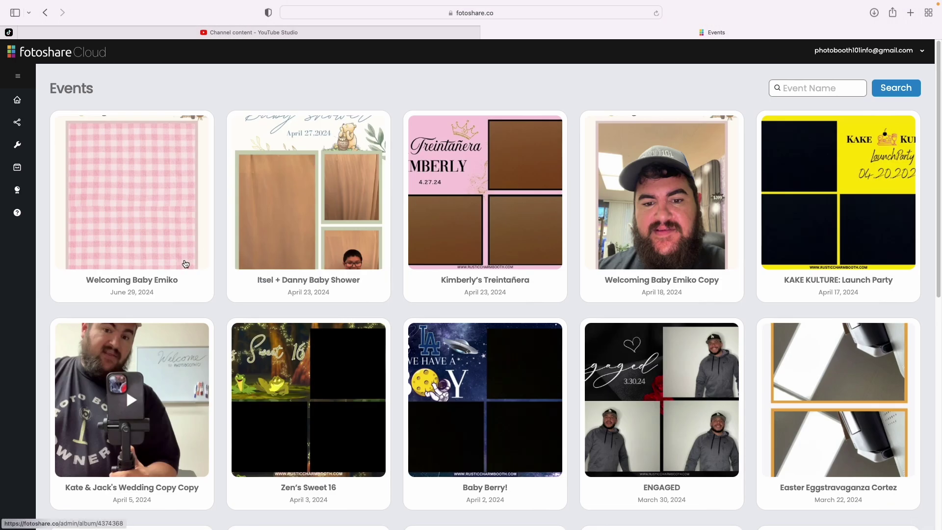
pyautogui.scroll(-10, 677, 336)
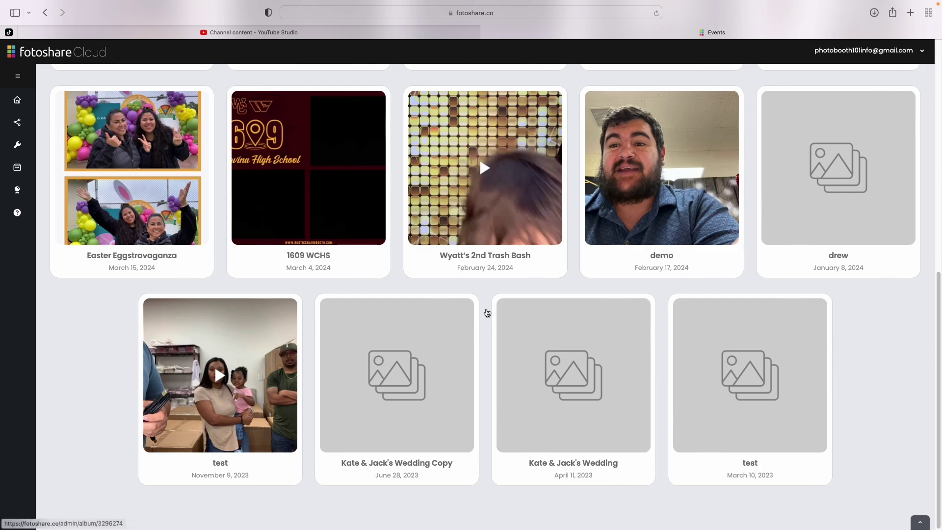
pyautogui.scroll(10, 486, 314)
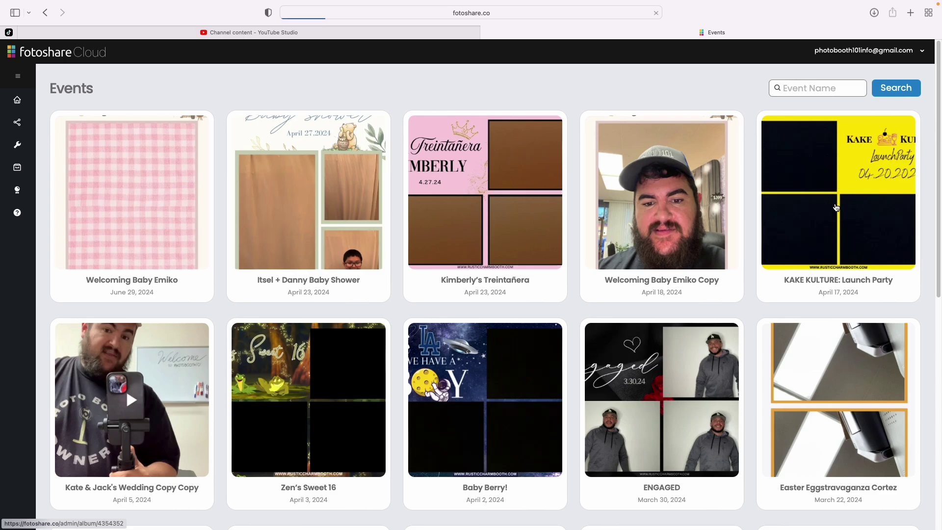
pyautogui.click(836, 207)
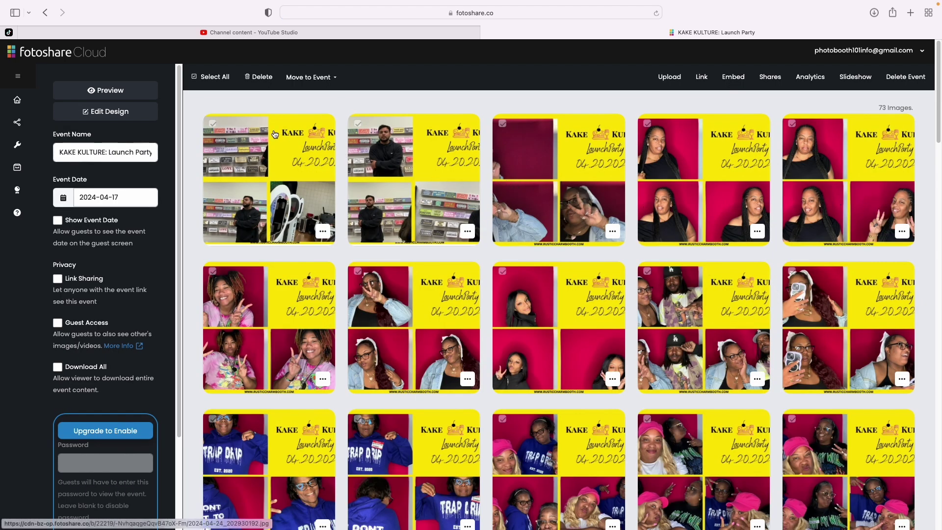
# Step: Permanently delete the first two photos in the gallery together
pyautogui.click(214, 125)
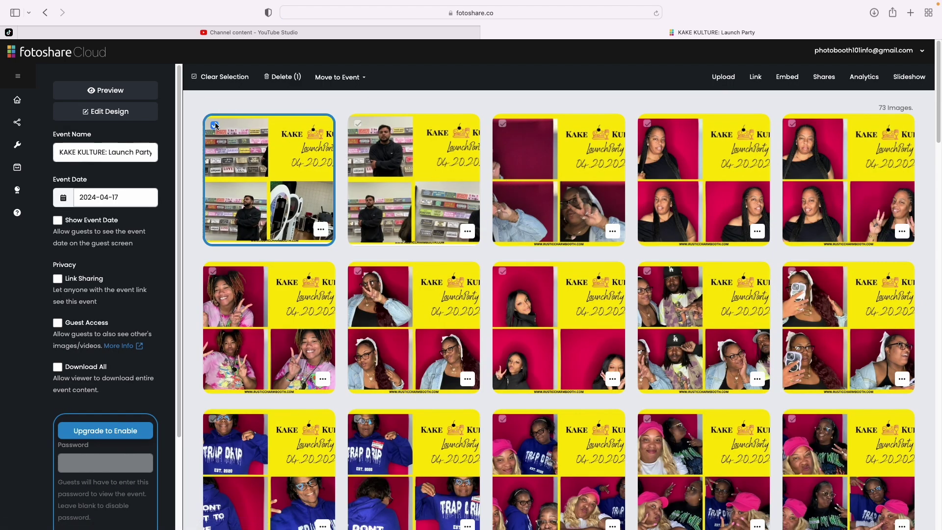
pyautogui.click(359, 125)
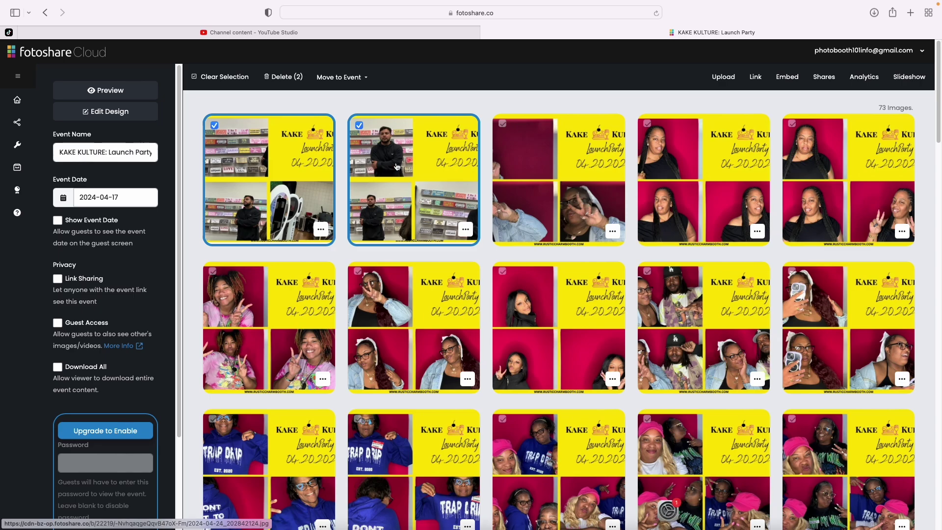
pyautogui.click(294, 76)
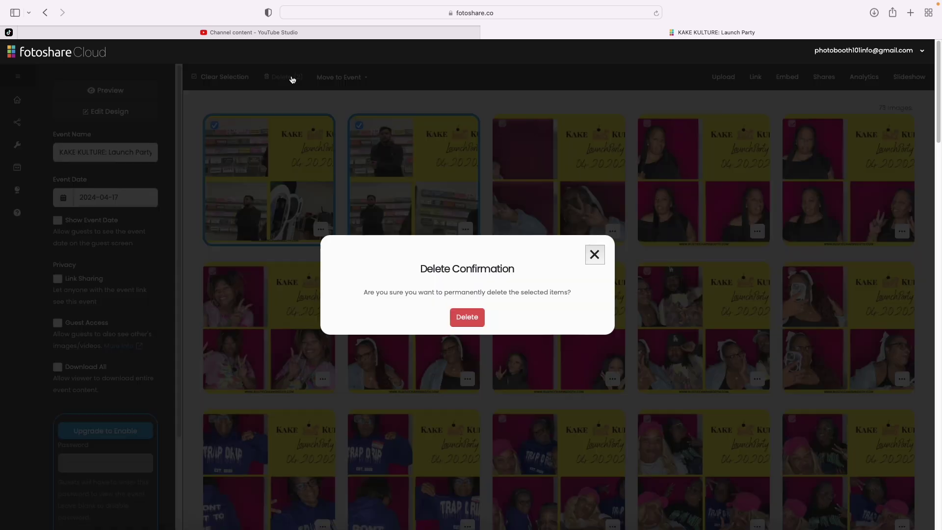
pyautogui.click(467, 318)
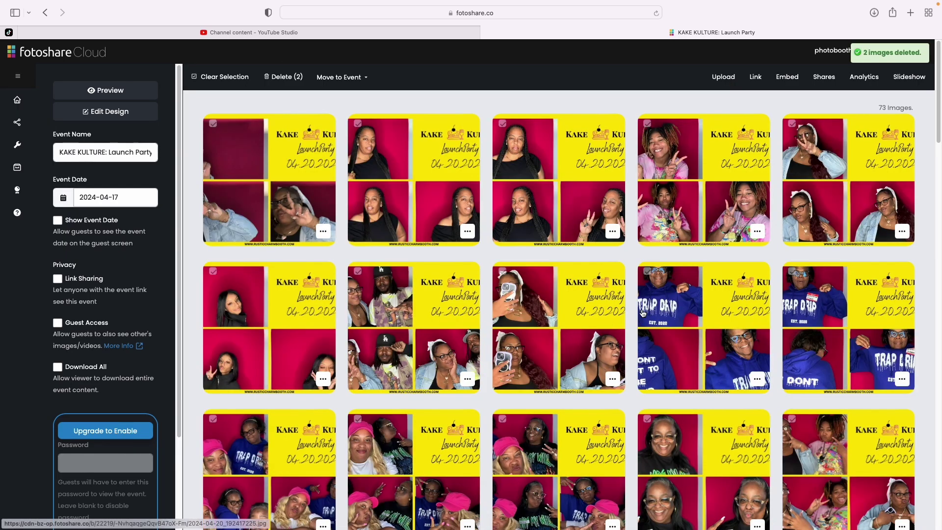
# Step: Permanently delete the blank-template photo at the end of the gallery
pyautogui.scroll(-20, 564, 324)
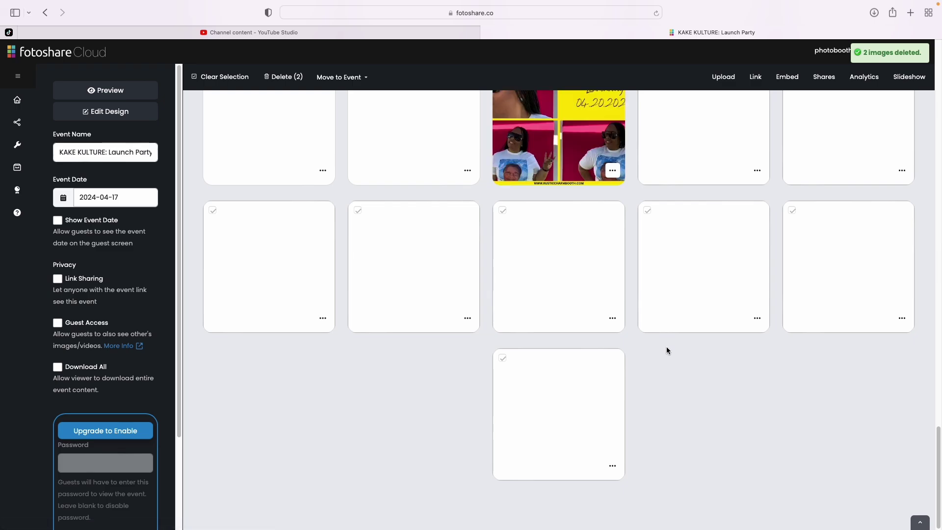
pyautogui.click(503, 359)
pyautogui.click(611, 464)
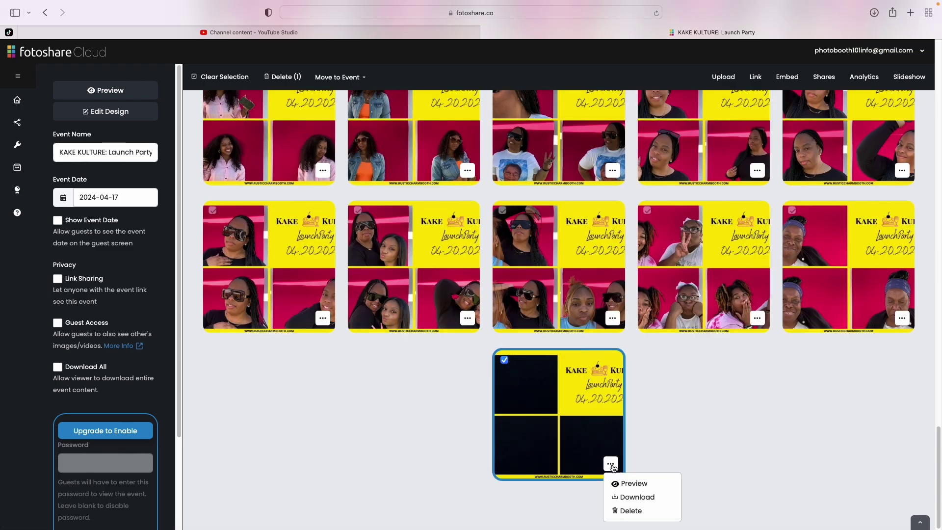
pyautogui.click(638, 511)
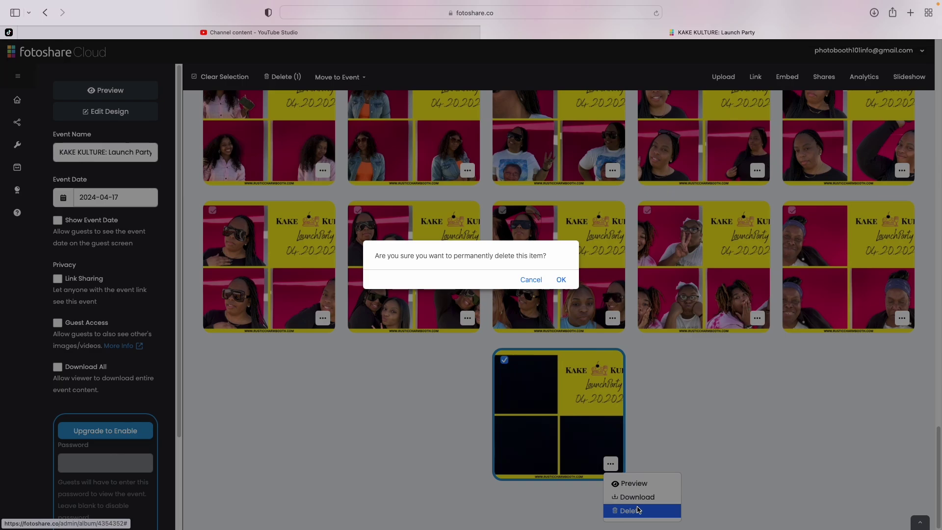
pyautogui.click(562, 279)
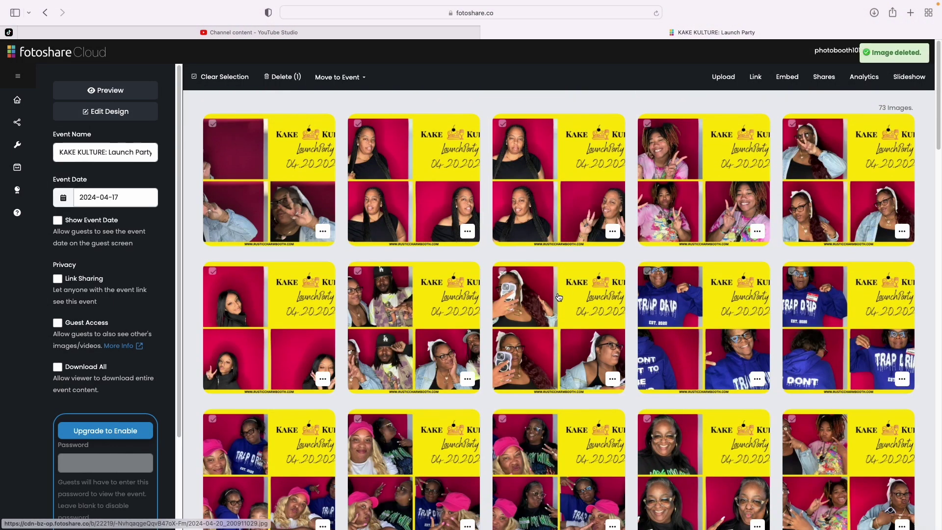
pyautogui.scroll(-15, 558, 297)
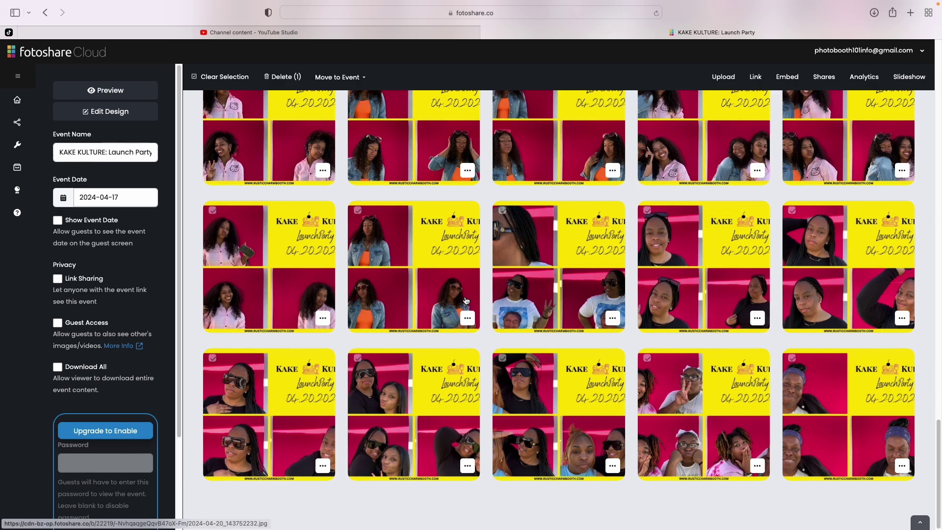
pyautogui.scroll(10, 372, 309)
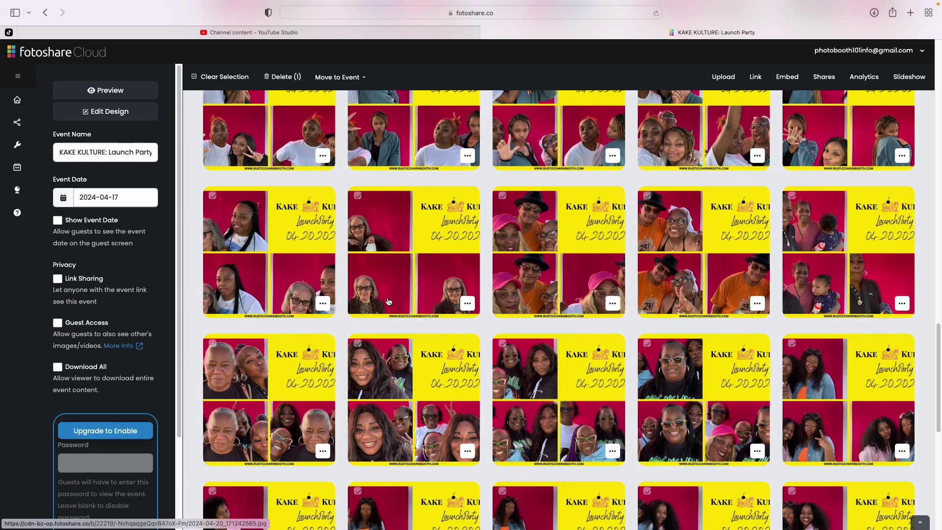
pyautogui.scroll(5, 390, 301)
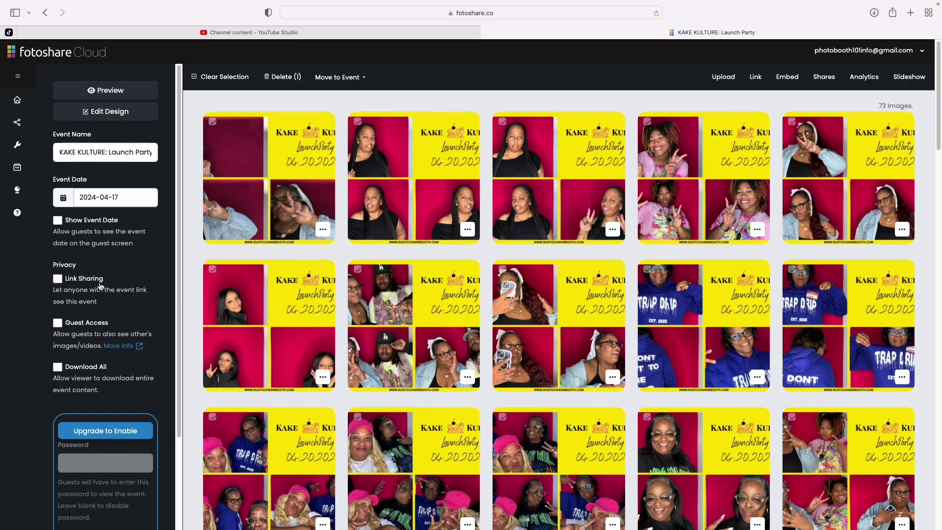
# Step: Enable Link Sharing, then show and select the event's URL in the Event Link dialog
pyautogui.click(59, 281)
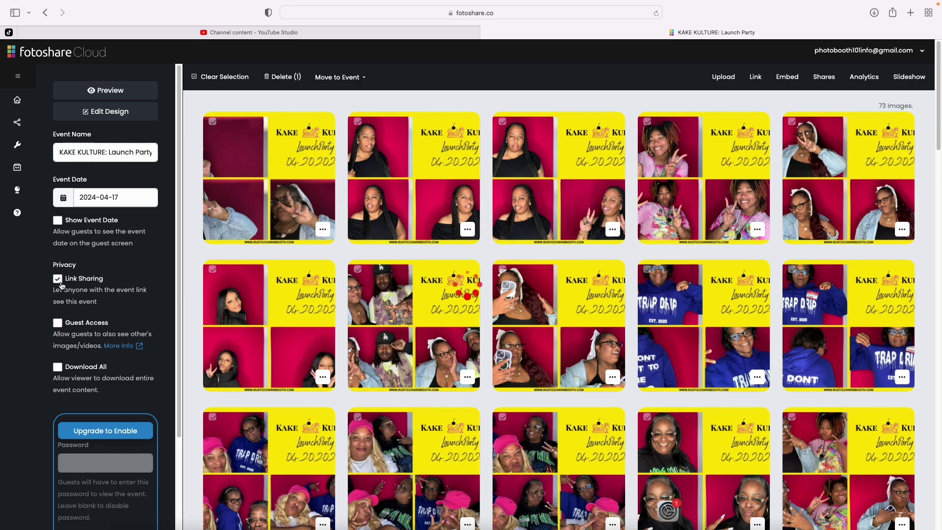
pyautogui.click(756, 78)
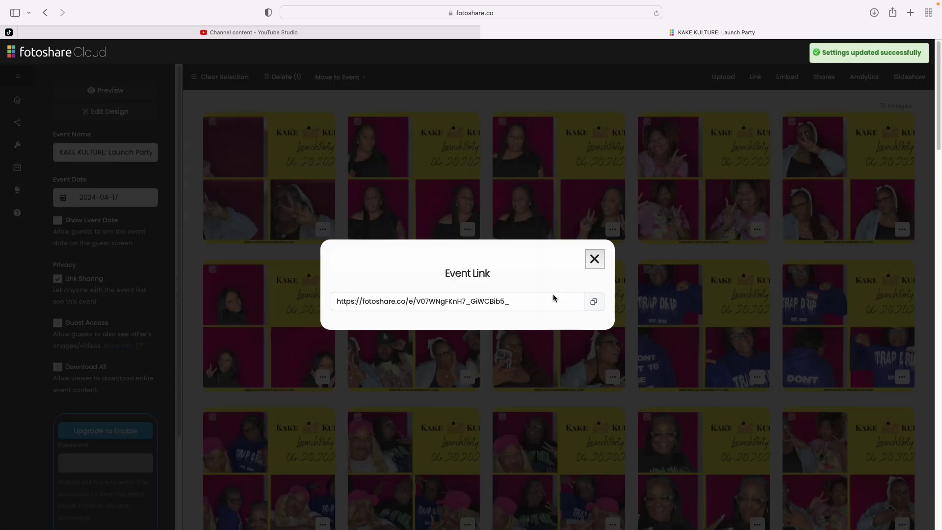
pyautogui.moveTo(549, 301); pyautogui.dragTo(325, 300)
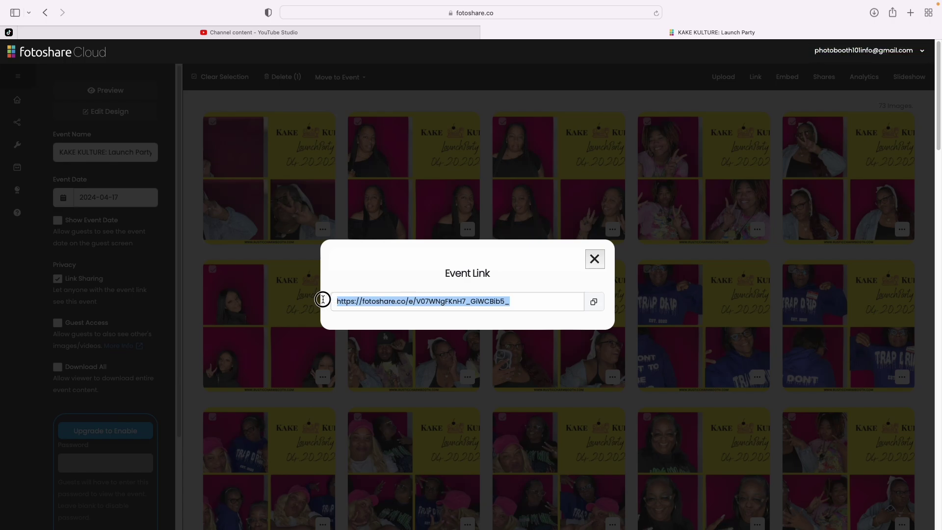
pyautogui.click(595, 258)
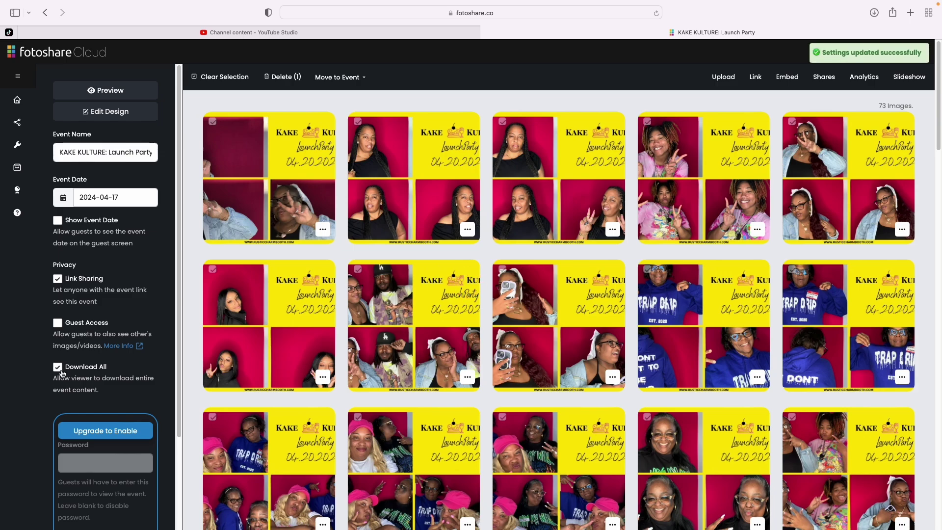
# Step: Enable Download All and Guest Access in the event's Privacy settings
pyautogui.click(58, 368)
pyautogui.click(59, 325)
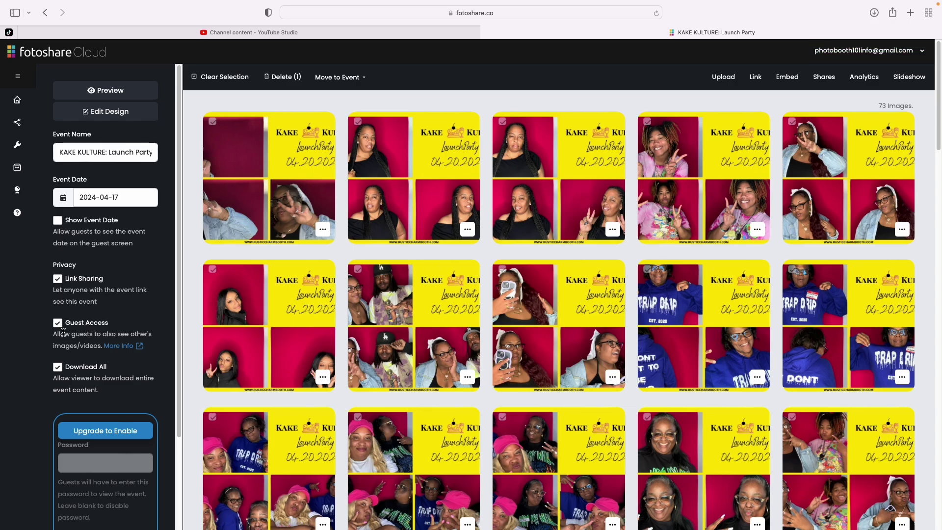
pyautogui.scroll(-15, 540, 278)
pyautogui.scroll(-10, 538, 279)
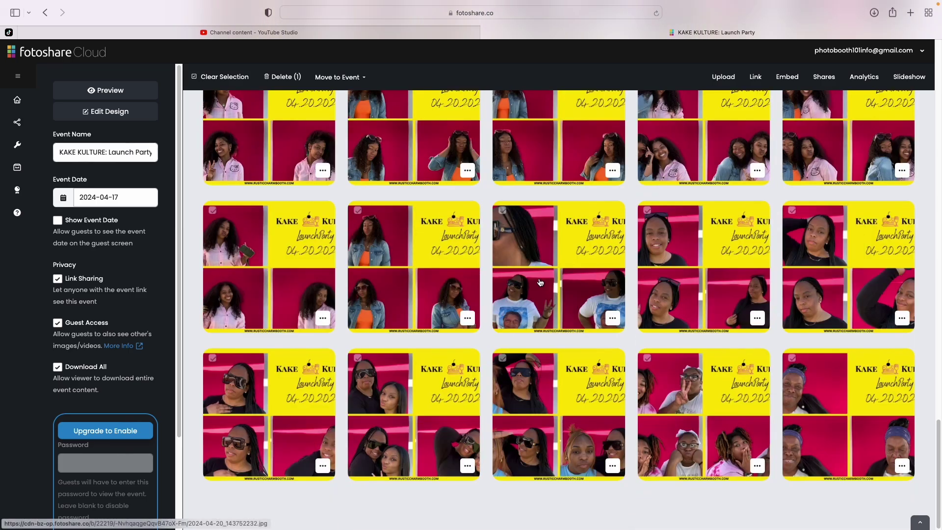
pyautogui.scroll(-15, 540, 282)
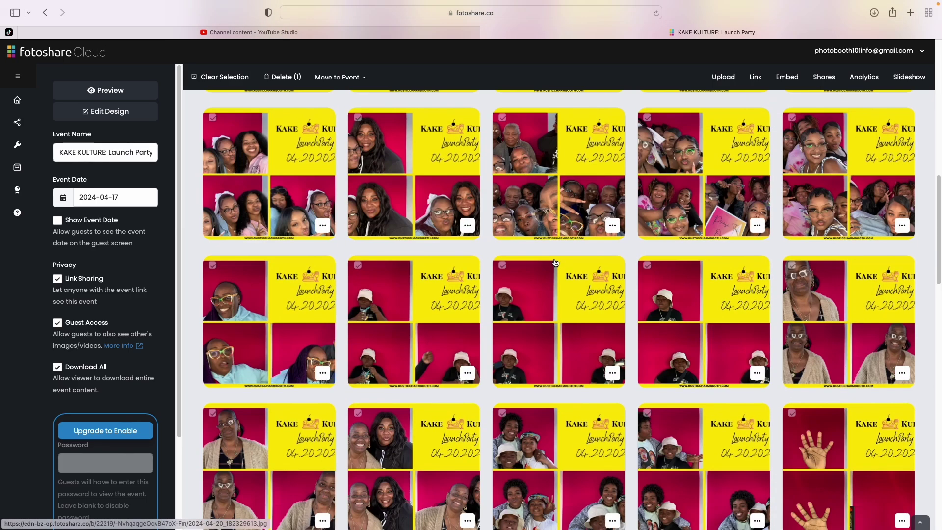
pyautogui.scroll(15, 554, 265)
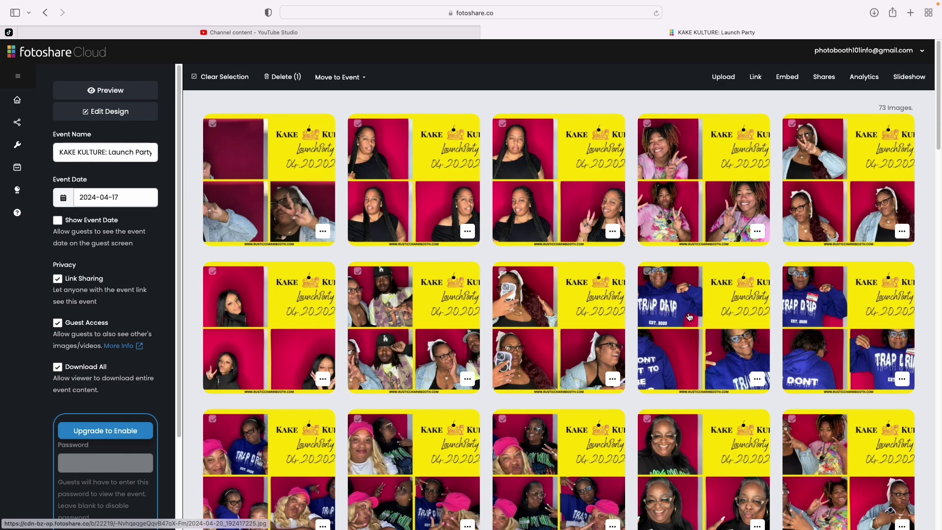
pyautogui.scroll(-5, 637, 334)
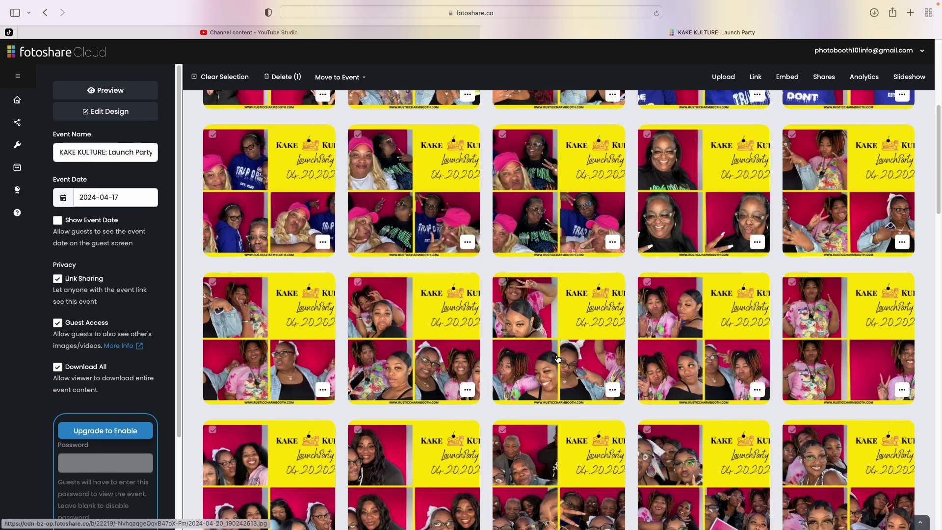
pyautogui.scroll(5, 558, 359)
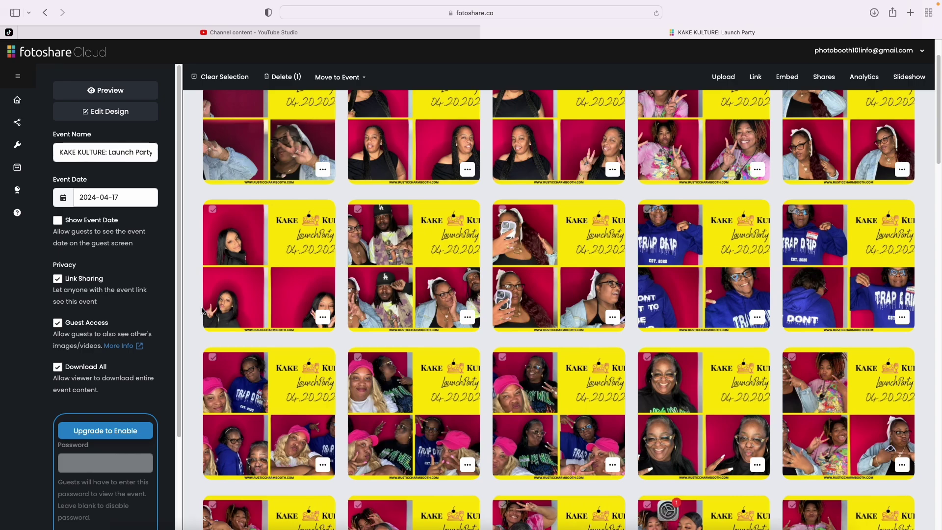
# Step: Uncheck Guest Access in Privacy settings, which also clears Download All
pyautogui.click(58, 324)
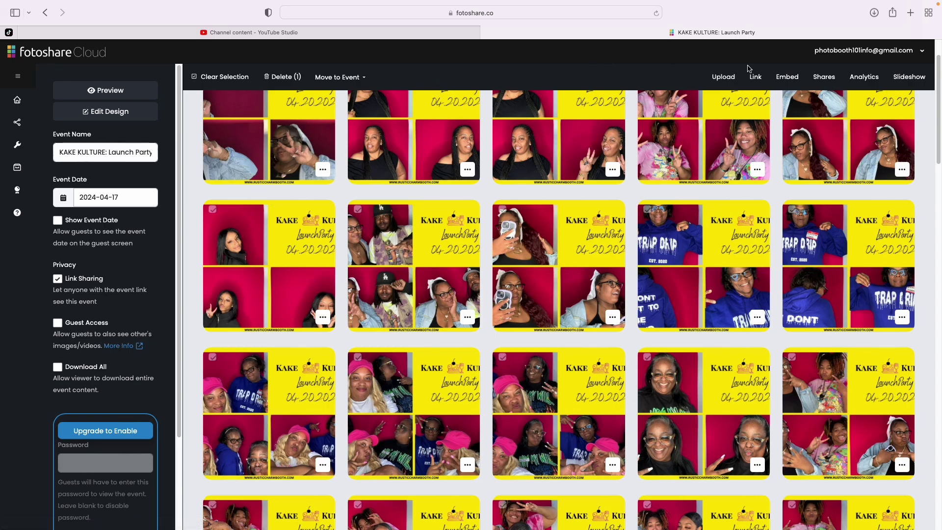
# Step: Export the Shares from Apps table to PDF and select Admin-6.pdf in Downloads
pyautogui.click(824, 77)
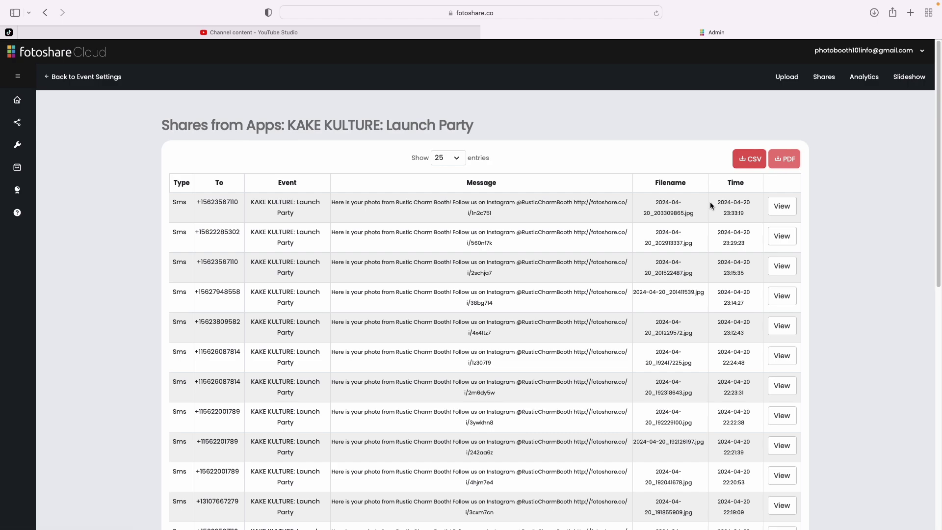
pyautogui.scroll(-10, 711, 202)
pyautogui.scroll(10, 669, 196)
pyautogui.click(784, 158)
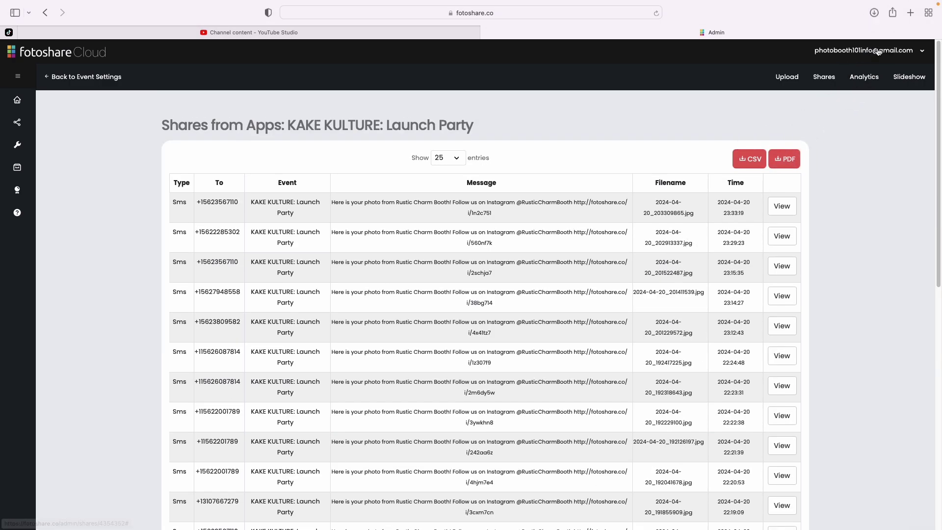
pyautogui.click(874, 13)
pyautogui.click(829, 68)
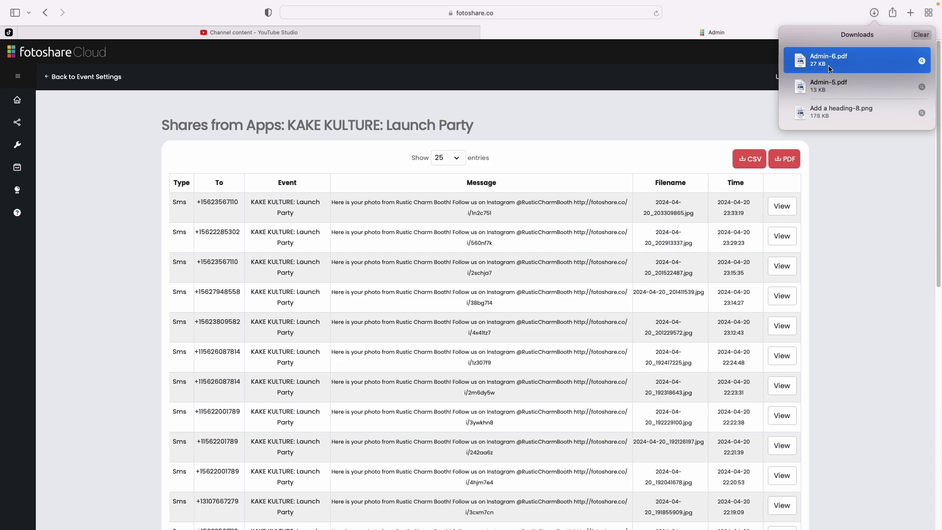
# Step: Review the 3-page Admin-6.pdf in Preview, close it, and return to Safari
pyautogui.doubleClick(828, 67)
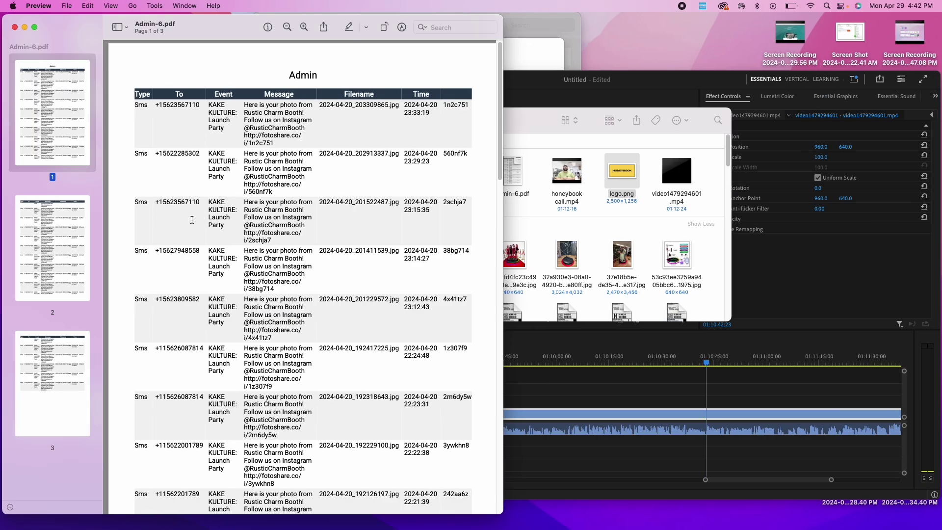
pyautogui.scroll(-20, 192, 219)
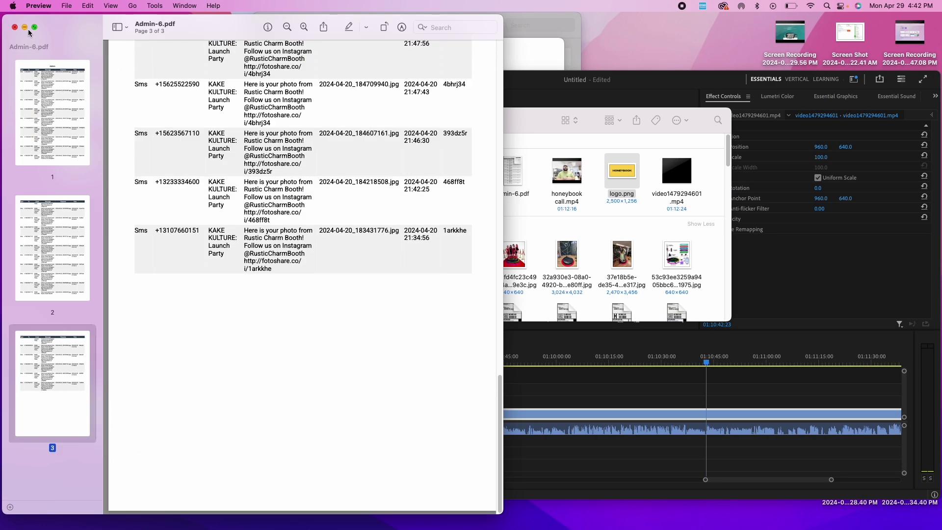
pyautogui.click(15, 27)
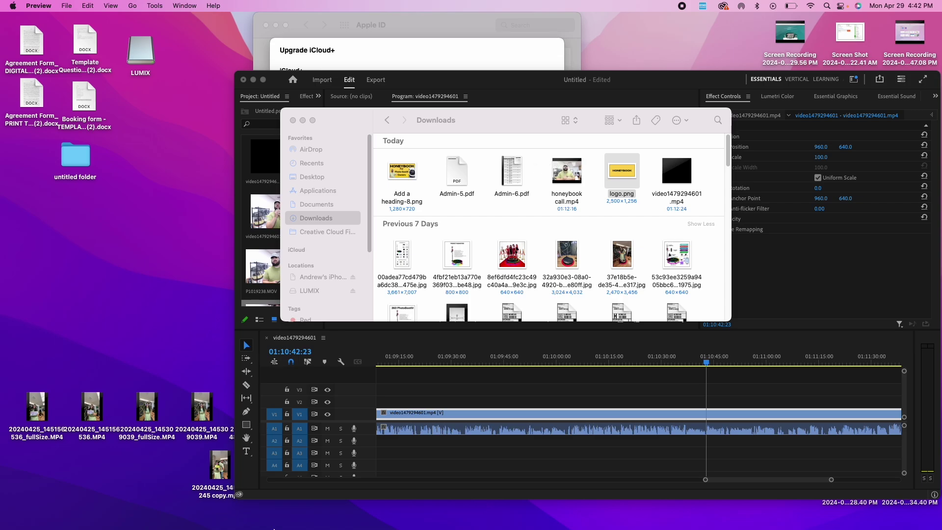
pyautogui.moveTo(247, 520)
pyautogui.click(136, 510)
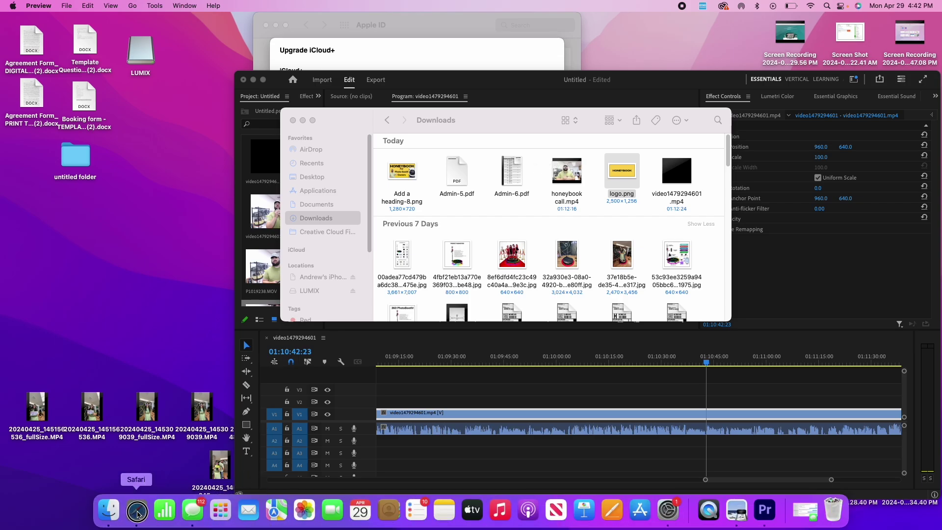
# Step: Export the shares list as CSV and go back to the event's gallery page
pyautogui.click(533, 125)
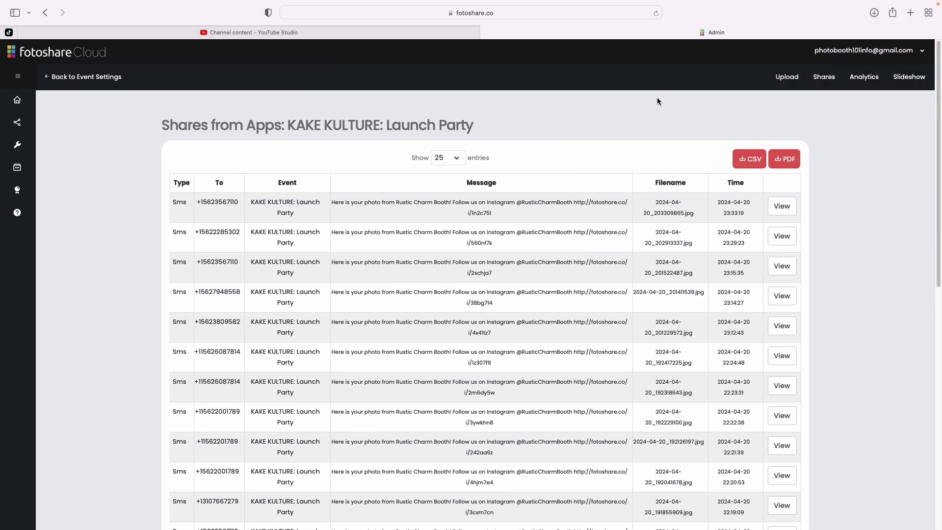
pyautogui.click(749, 159)
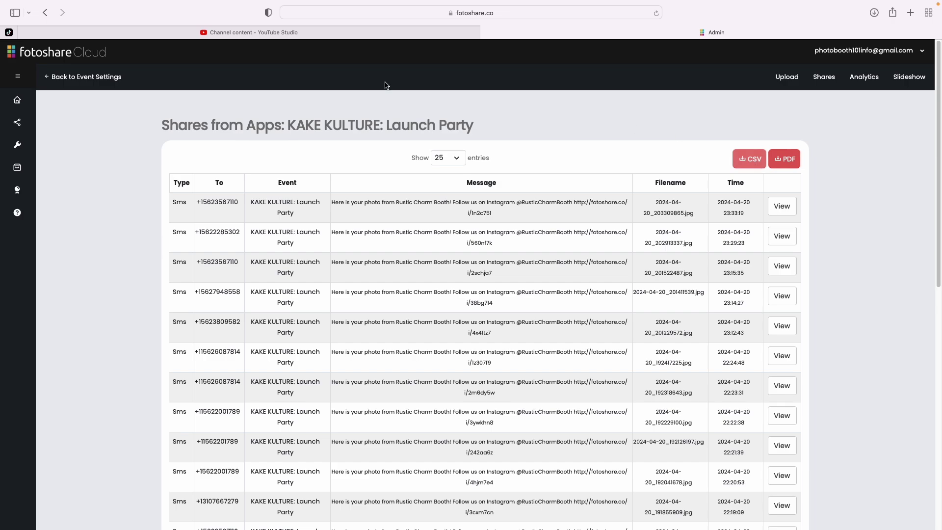
pyautogui.click(44, 12)
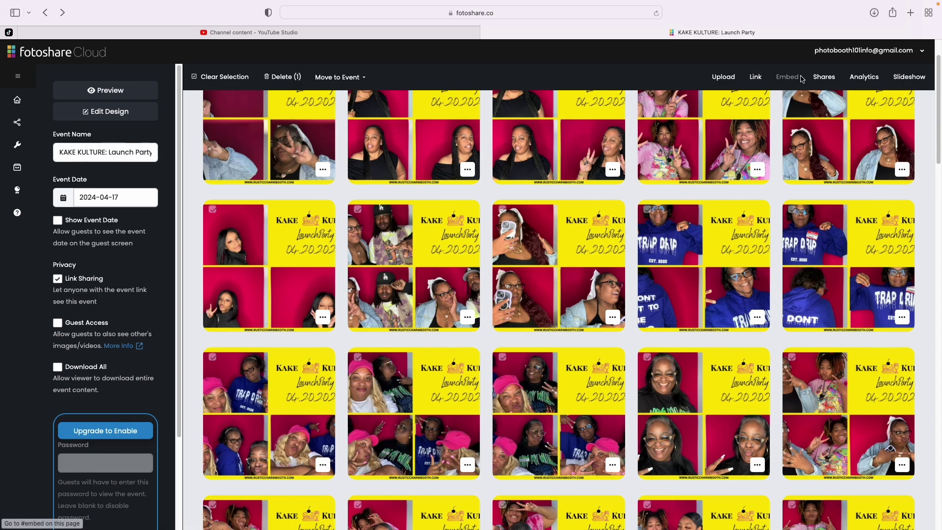
# Step: Select the event name and keep the event date at 2024-04-17
pyautogui.click(116, 151)
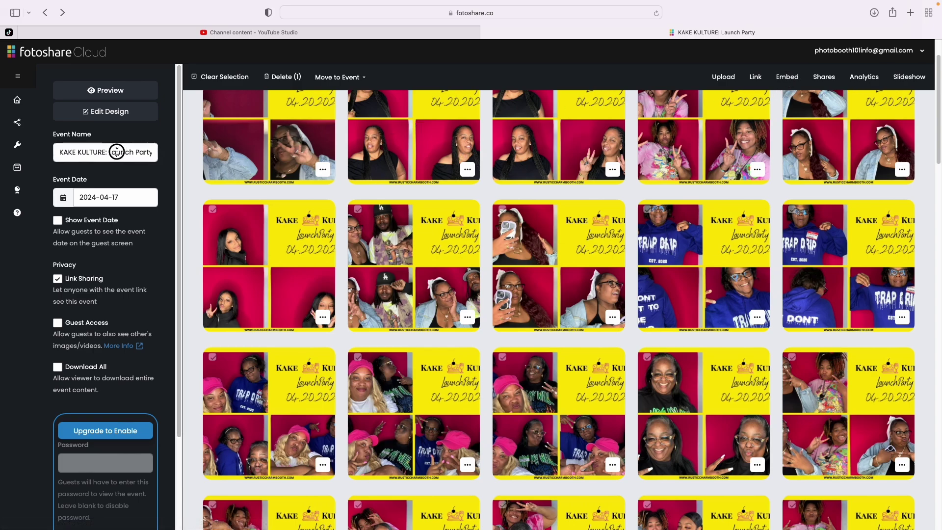
pyautogui.moveTo(117, 152); pyautogui.dragTo(226, 157)
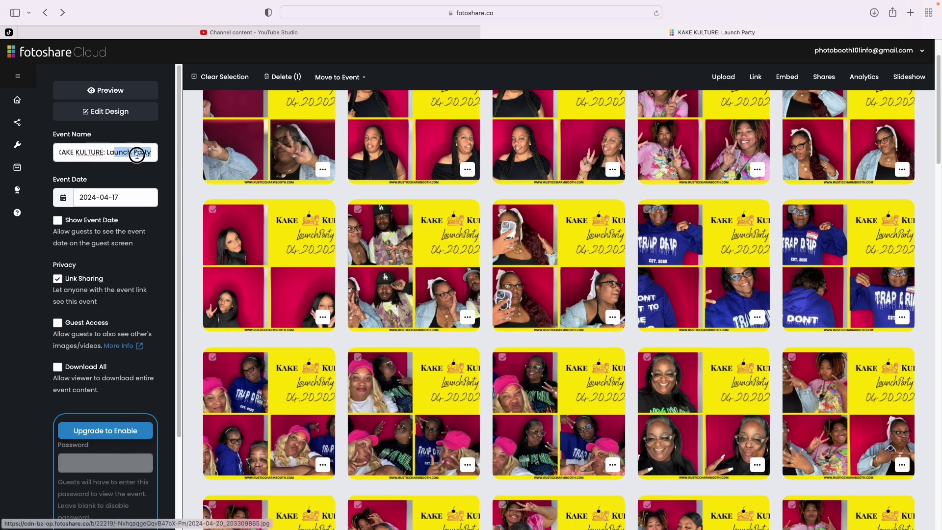
pyautogui.moveTo(137, 155); pyautogui.dragTo(17, 150)
pyautogui.click(129, 203)
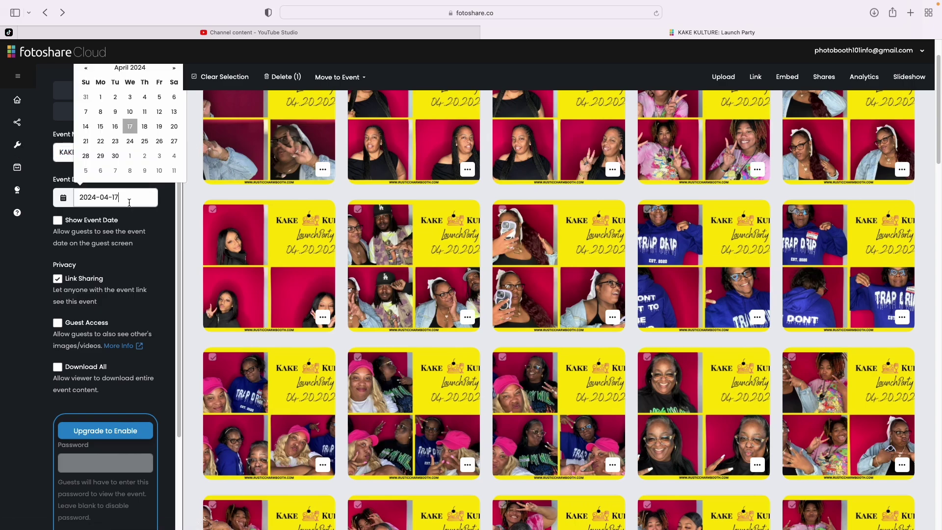
pyautogui.click(142, 240)
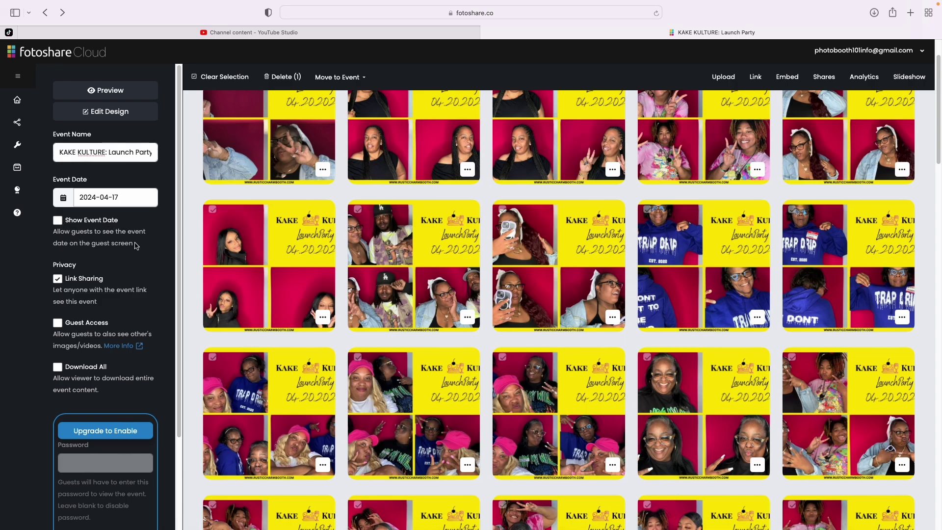
# Step: View the business-plan-locked Analytics and its upgrade page, then launch the slideshow in a new tab
pyautogui.click(865, 79)
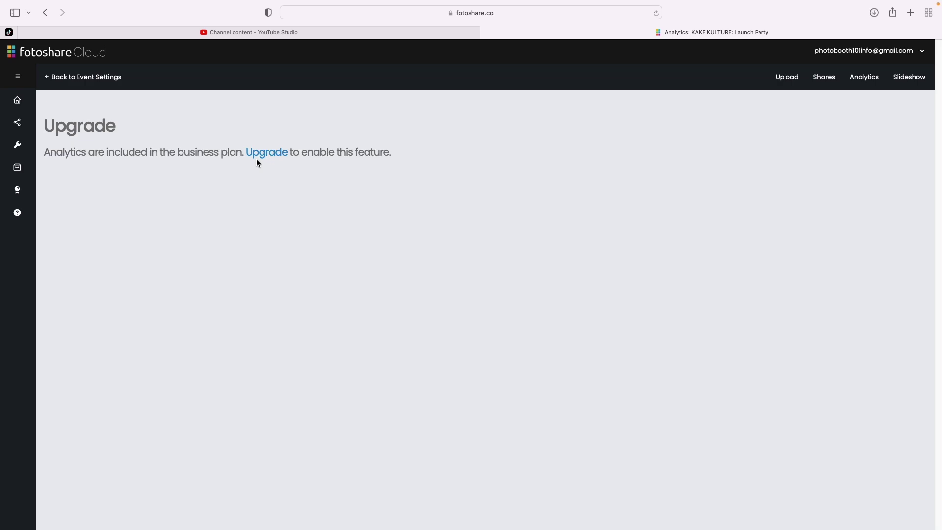
pyautogui.click(268, 153)
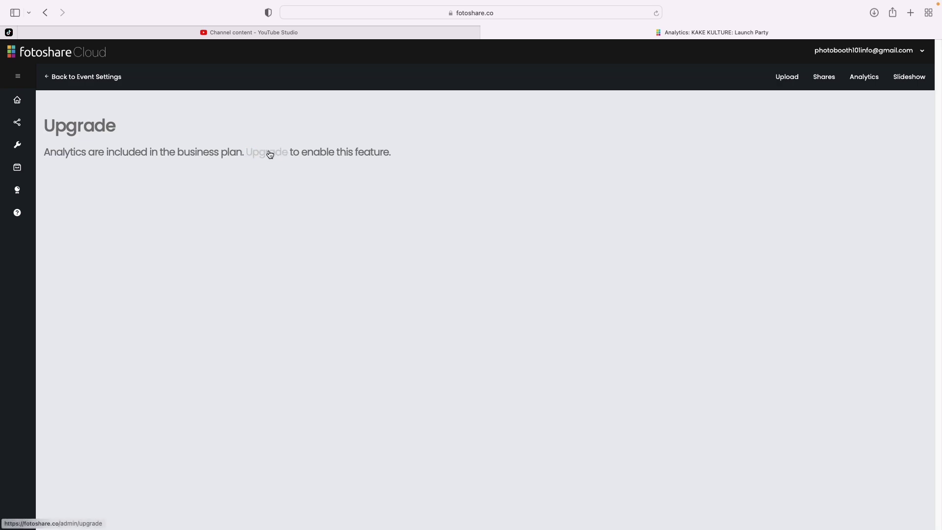
pyautogui.click(912, 76)
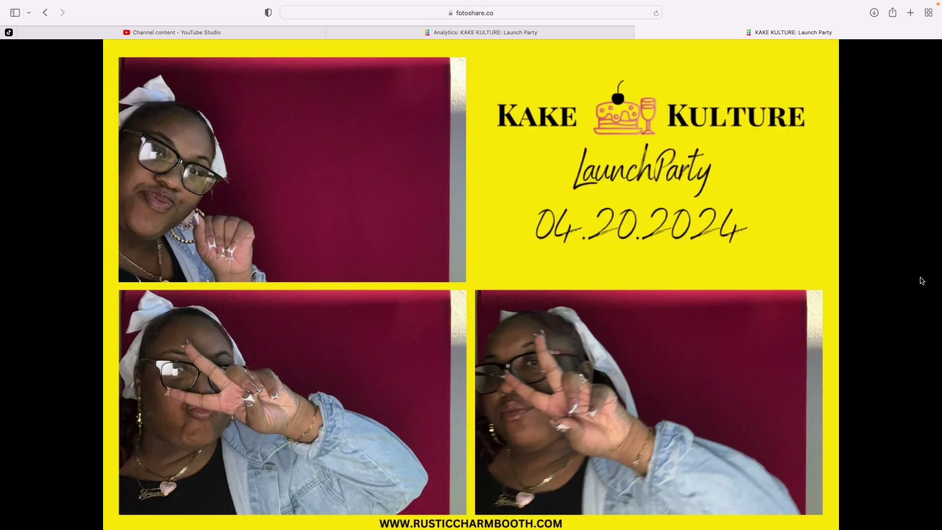
# Step: Revisit the slideshow, return to the Analytics upgrade page, and expand the Subscriptions sidebar list
pyautogui.click(575, 37)
pyautogui.click(853, 37)
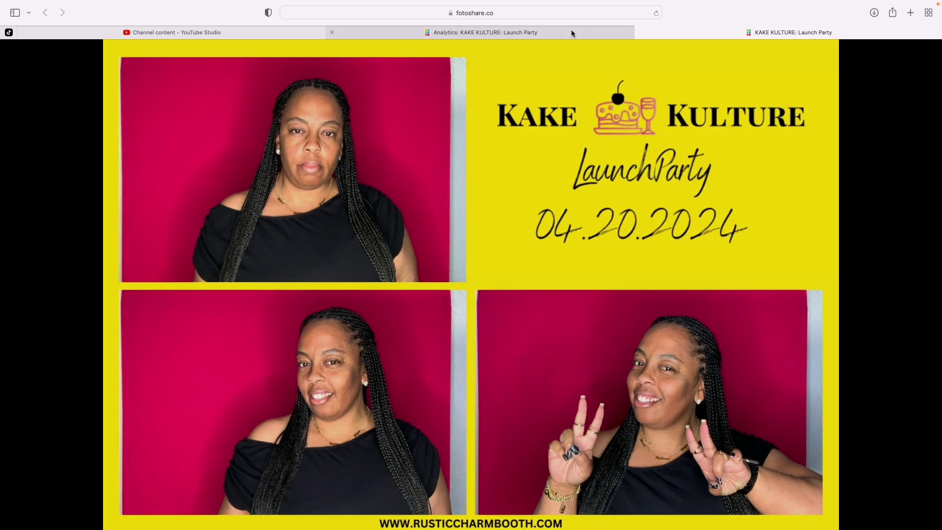
pyautogui.click(566, 35)
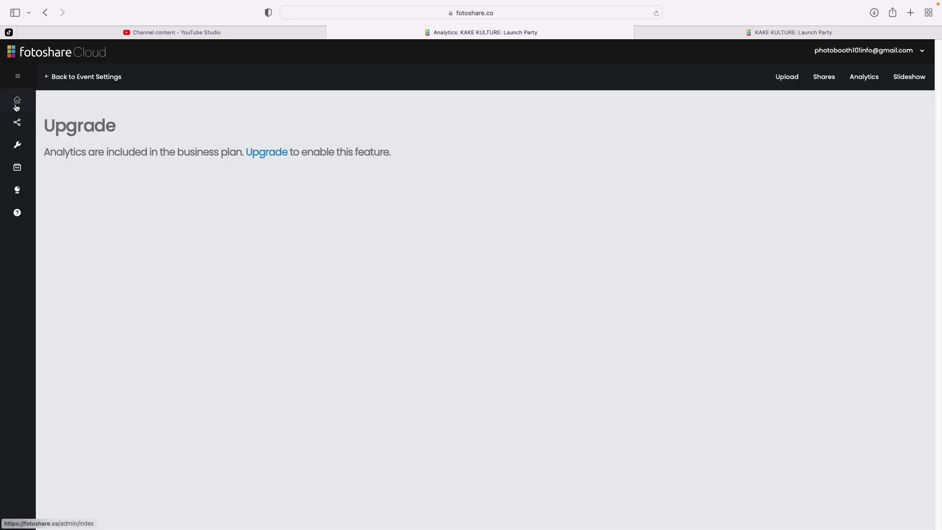
pyautogui.click(17, 168)
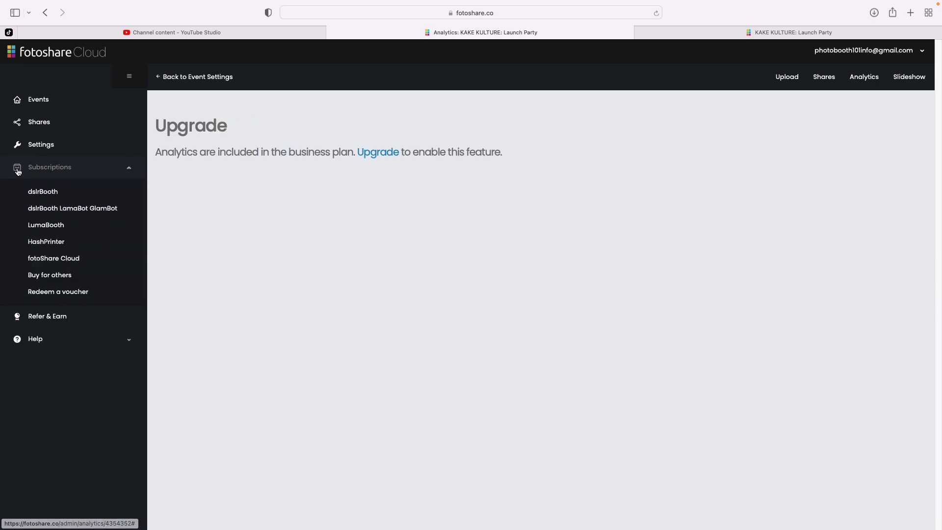